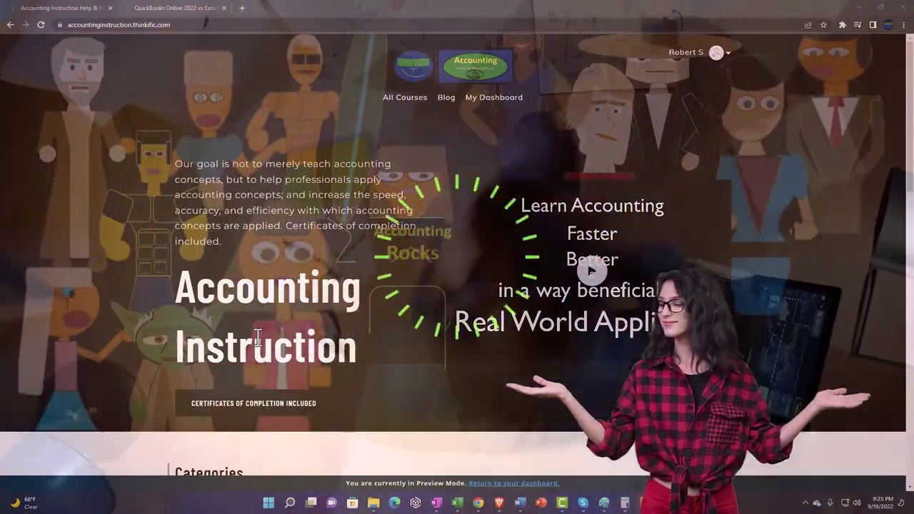
- Browse the accounting course categories and look through the lesson sections of the QuickBooks Online 2022 course
scroll(126, 388, "down", 6)
scroll(125, 389, "down", 4)
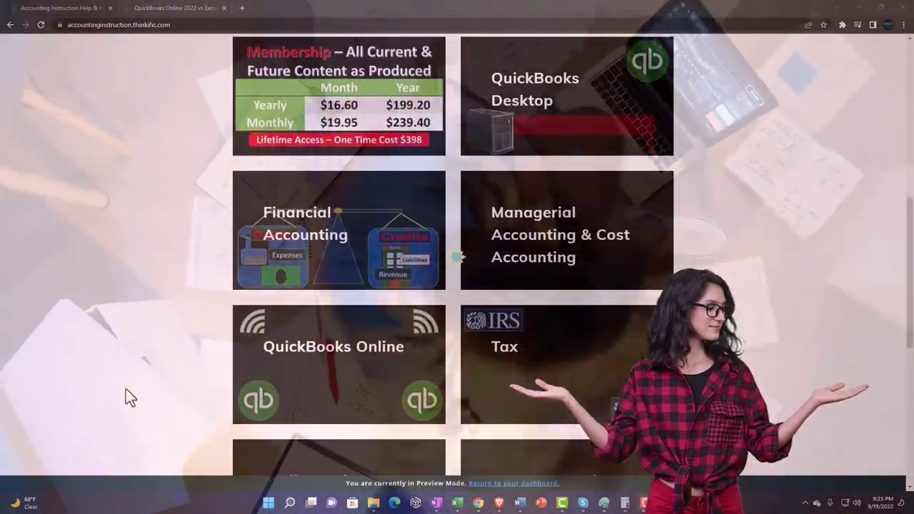
scroll(125, 390, "down", 3)
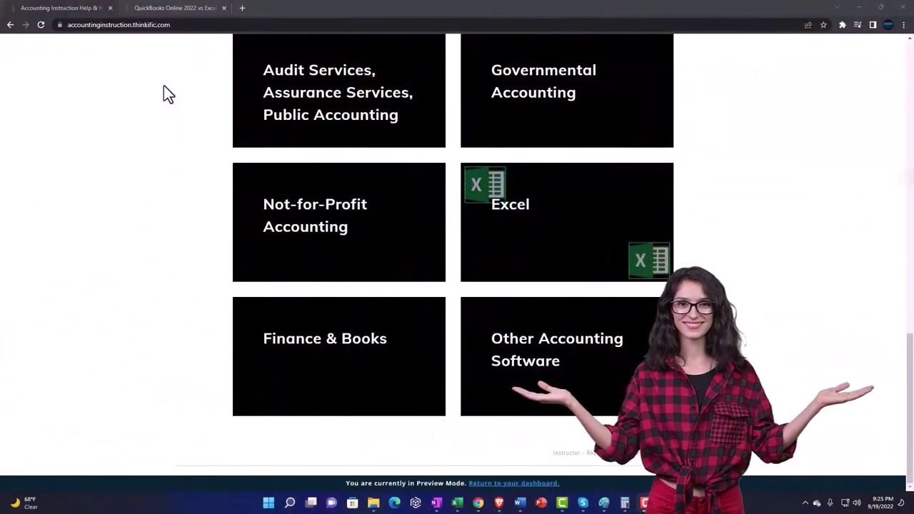
left_click(163, 8)
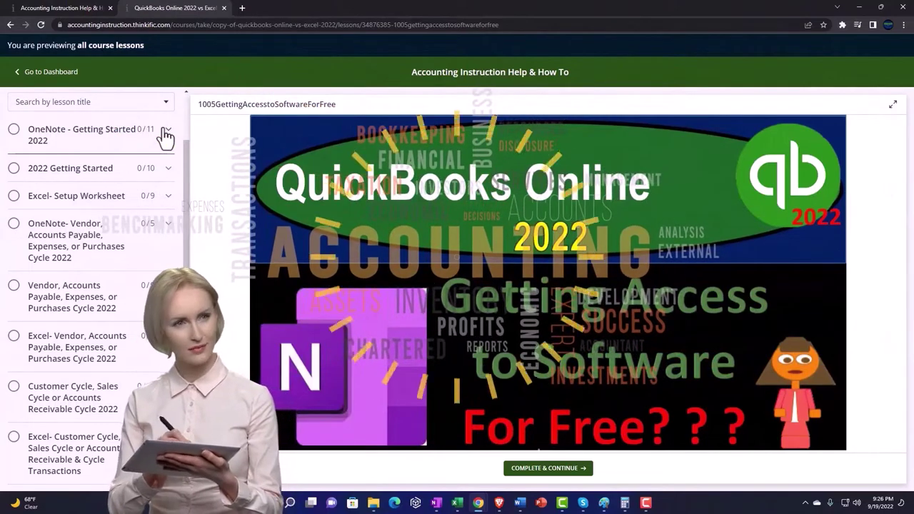
left_click(165, 132)
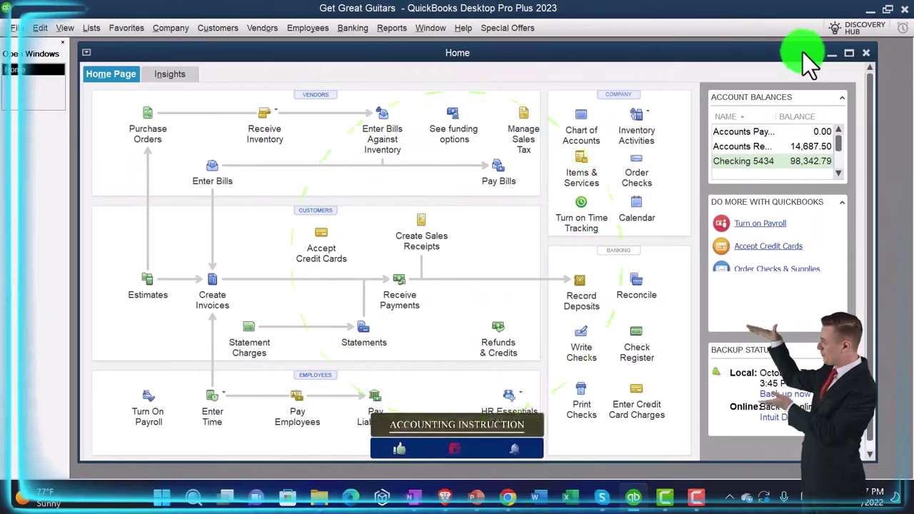
- Maximize the Home page window and check the view options for the open window list and icon bar
left_click(849, 52)
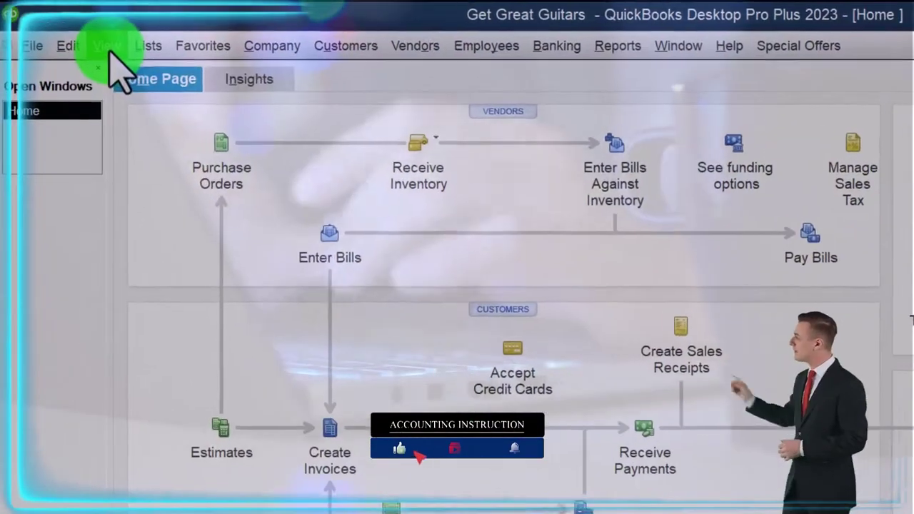
left_click(80, 34)
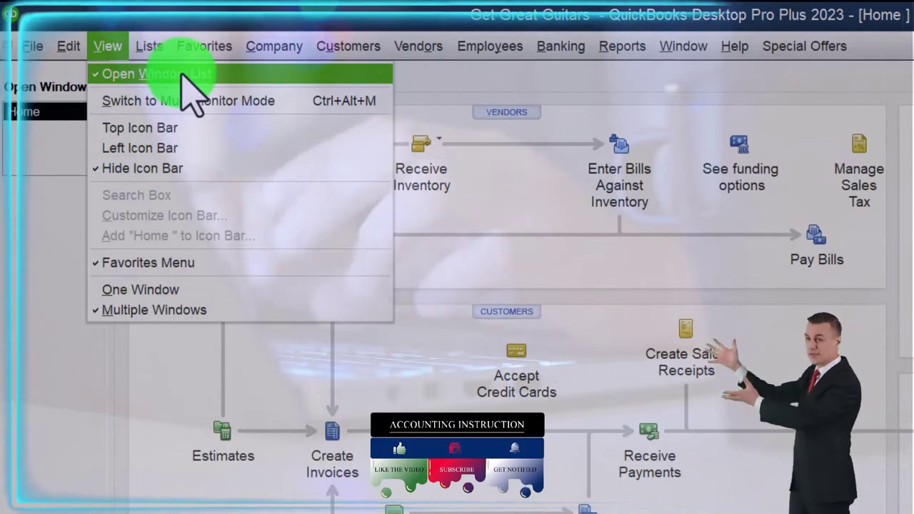
left_click(32, 246)
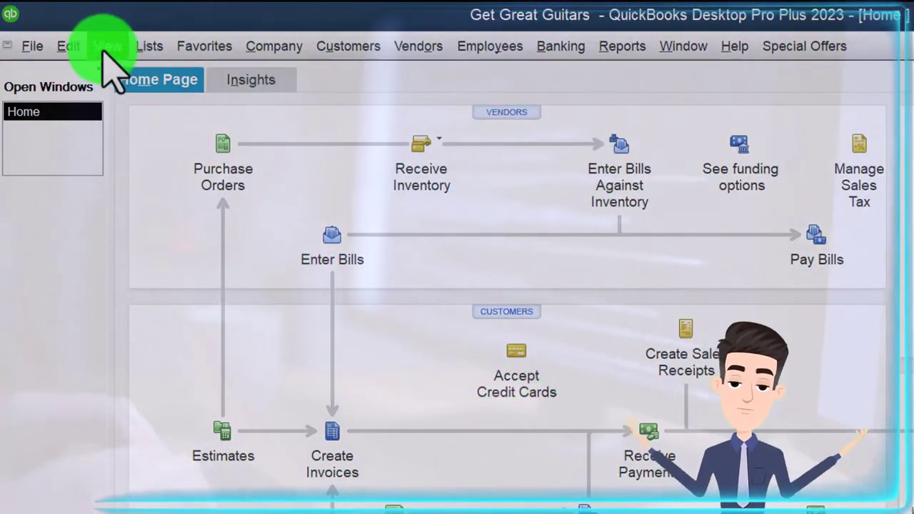
- Check the company preferences for Items & Inventory concerning active inventory and purchase orders, and close the preferences
left_click(69, 45)
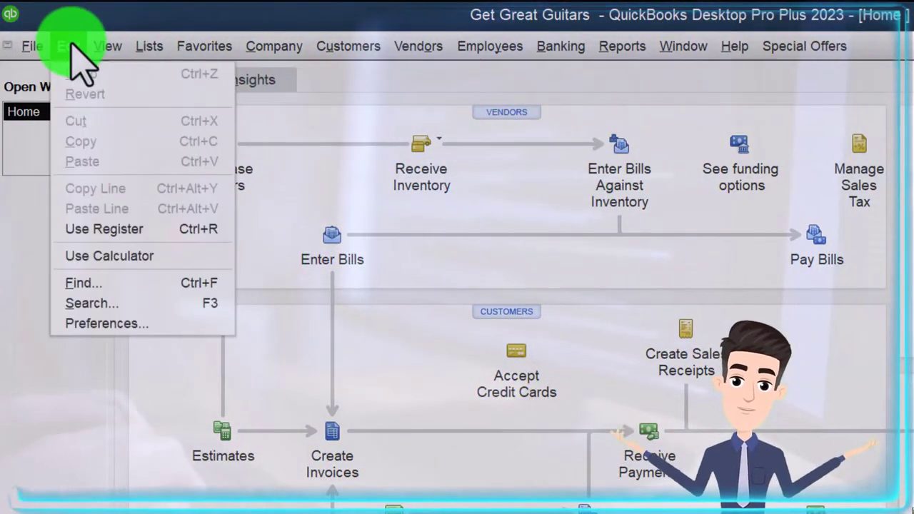
left_click(127, 323)
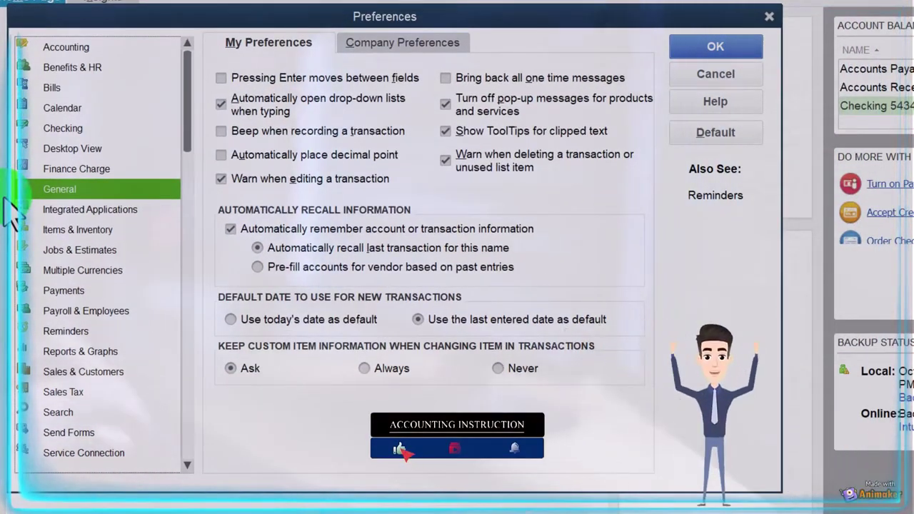
left_click(78, 230)
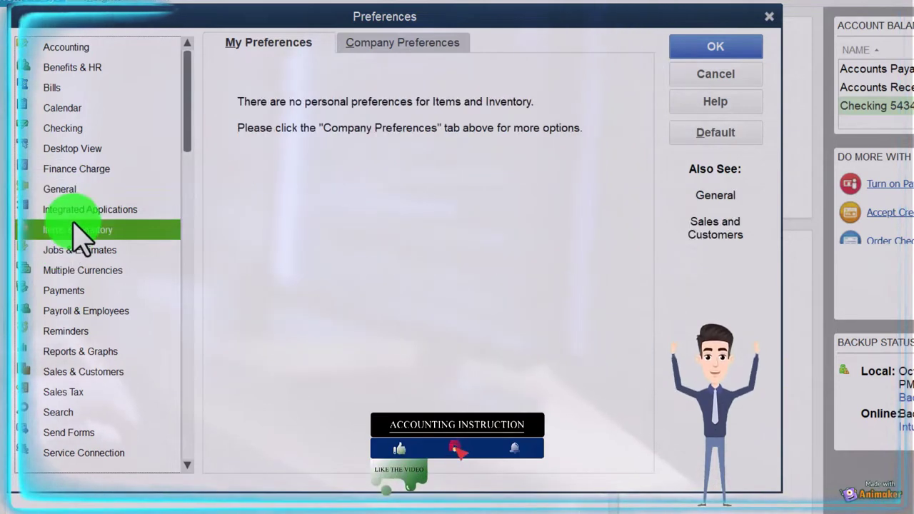
left_click(378, 45)
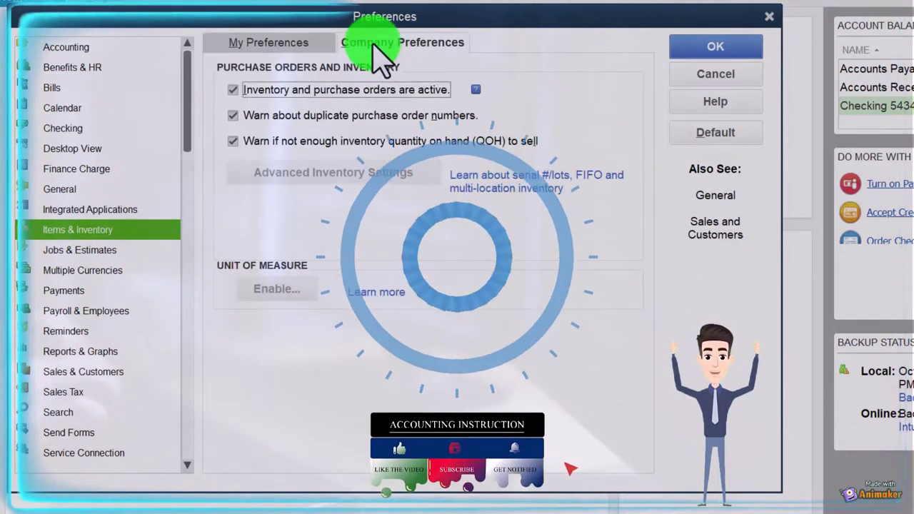
left_click(233, 90)
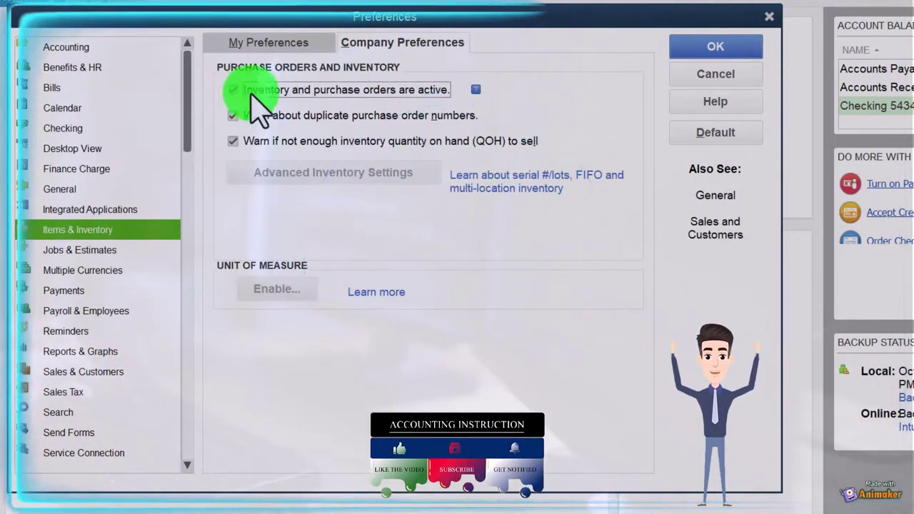
left_click(769, 15)
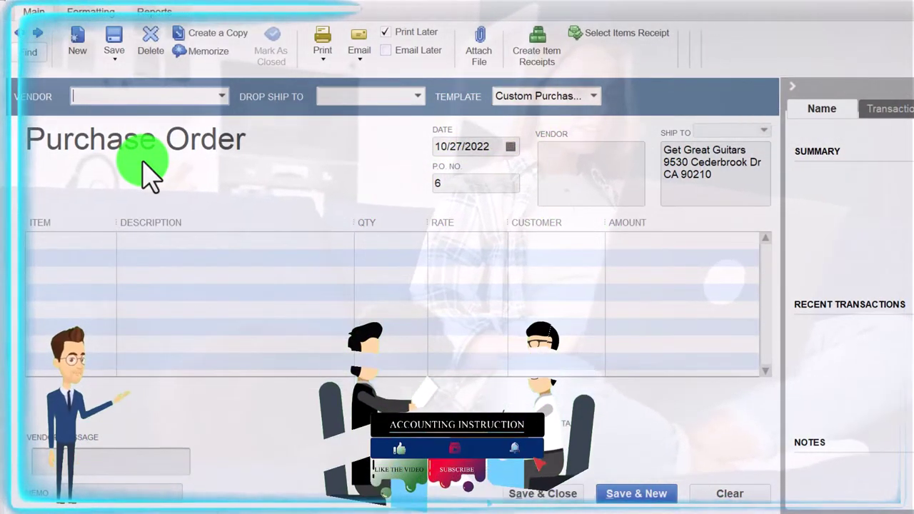
- Collapse the history pane of the new purchase order, set the vendor to Fender and go to the first item line
left_click(791, 89)
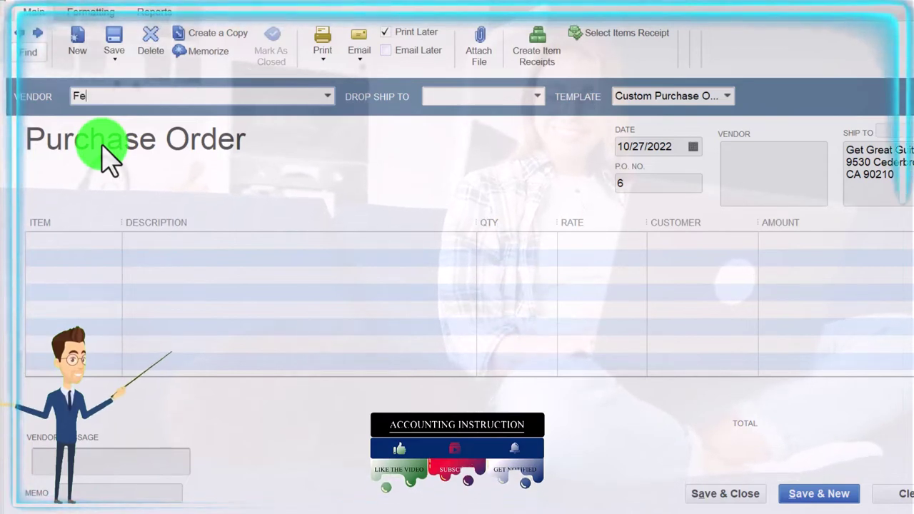
key("Tab")
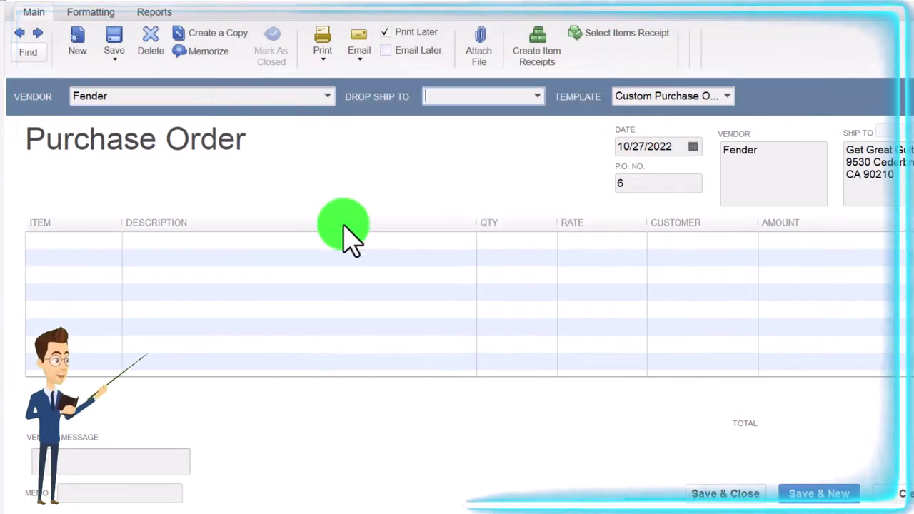
key("Tab")
key("Tab")
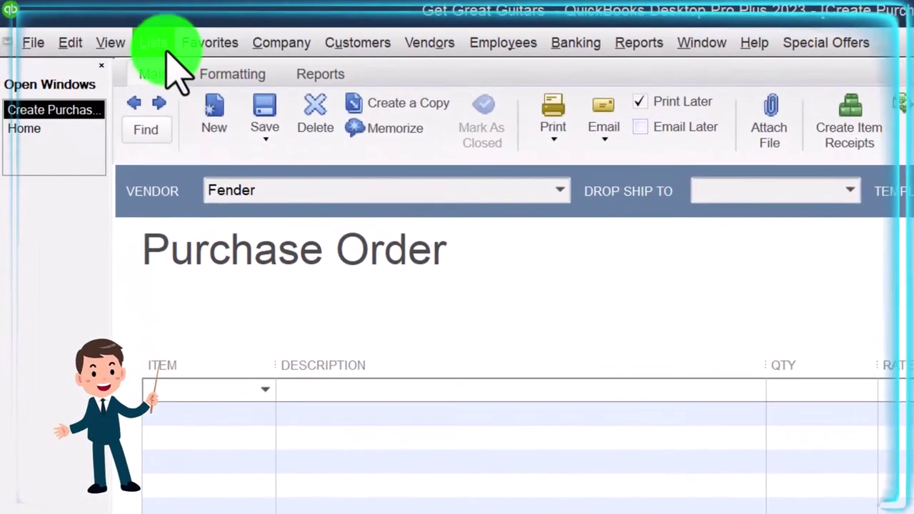
- View the Item List and return to the open purchase order
left_click(106, 23)
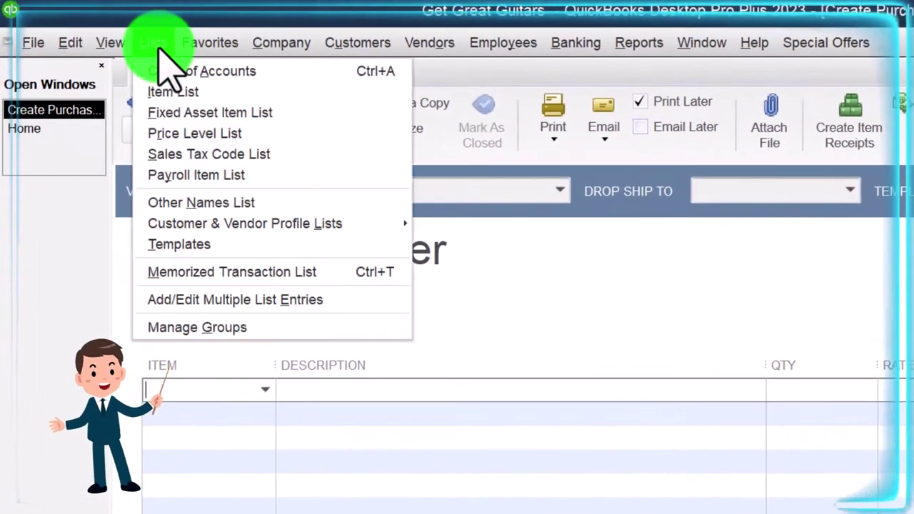
left_click(191, 93)
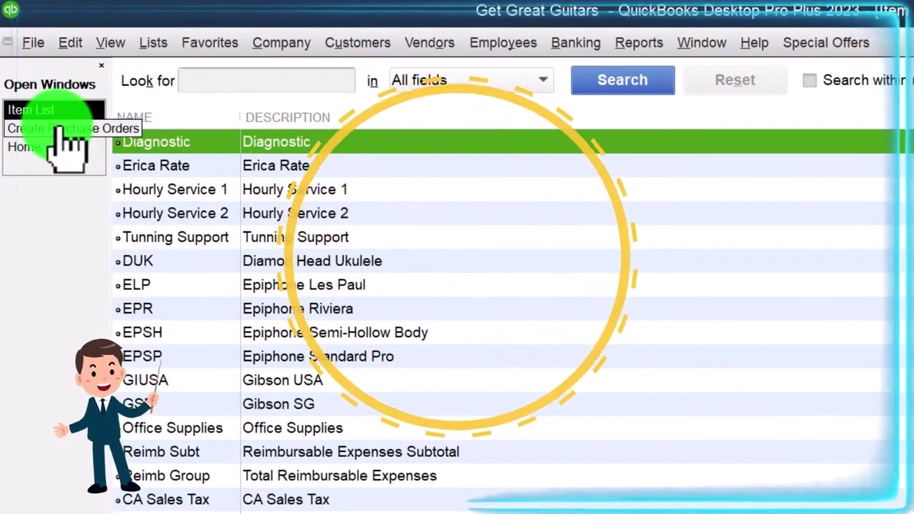
left_click(64, 128)
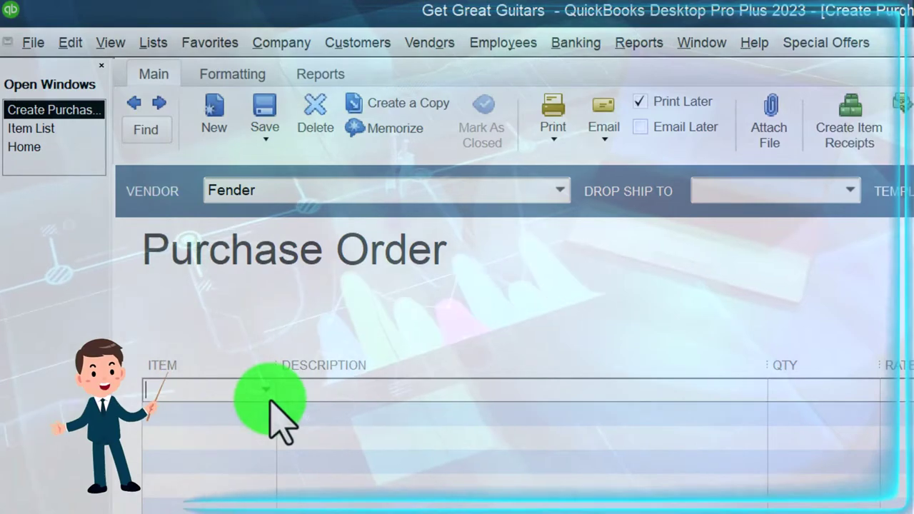
- Add a new Inventory Part item from the purchase order's item line, named SQ with the purchase description Squire
left_click(265, 388)
left_click(109, 264)
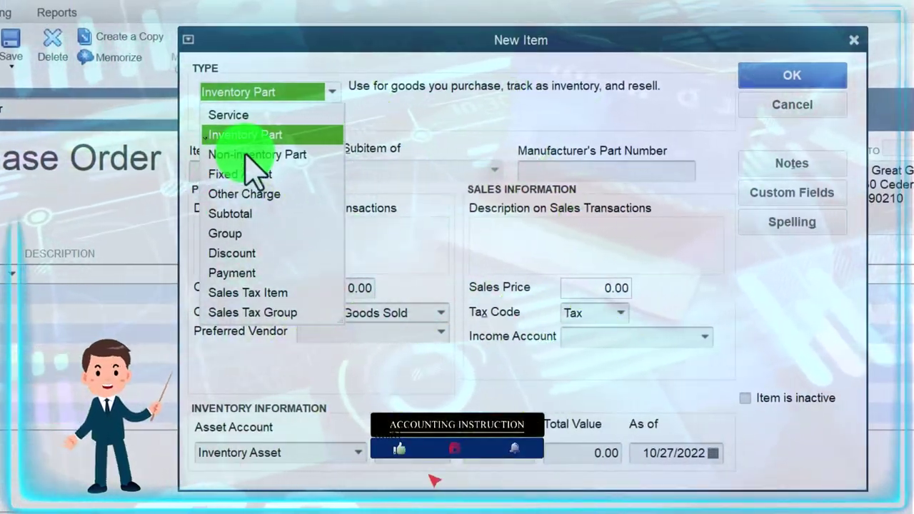
left_click(255, 136)
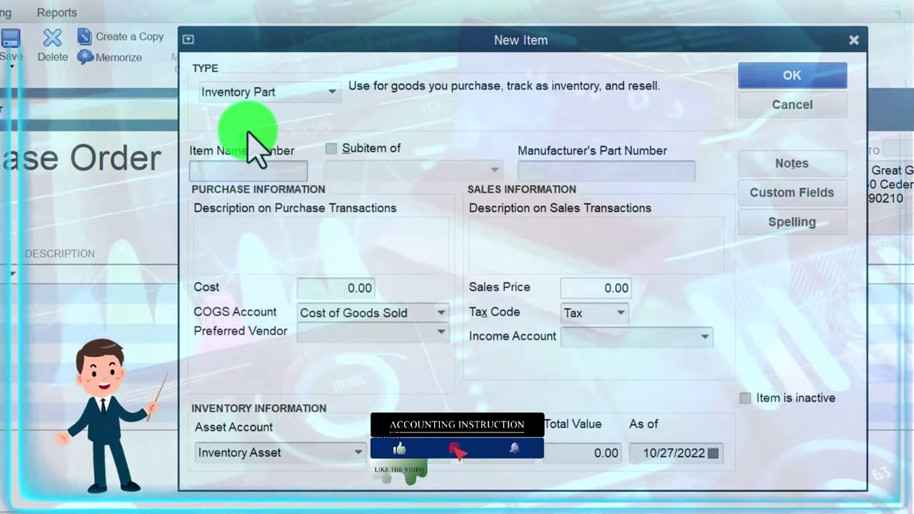
type("SQ")
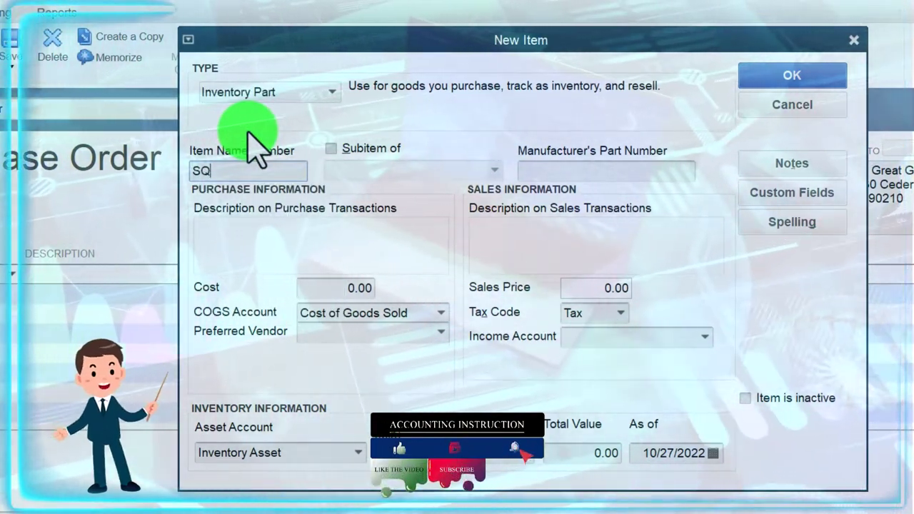
key("Tab")
key("Tab")
key("Tab")
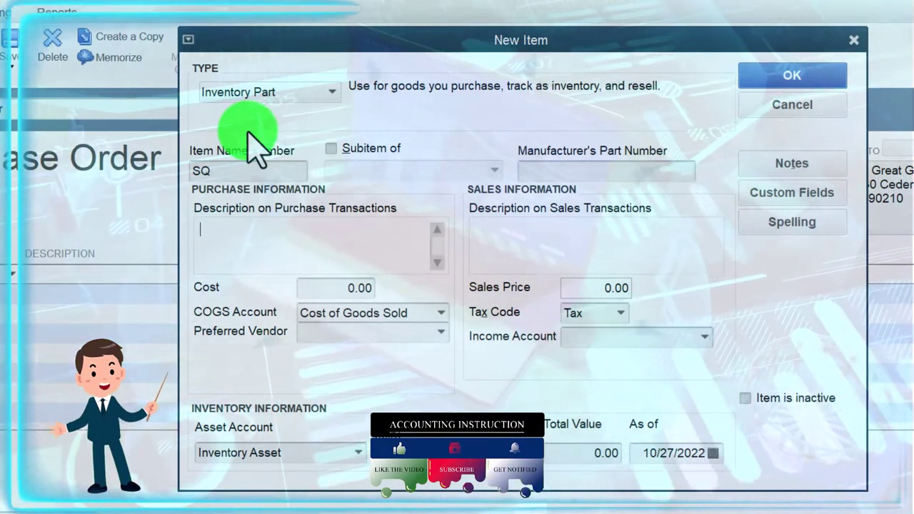
type("Squire")
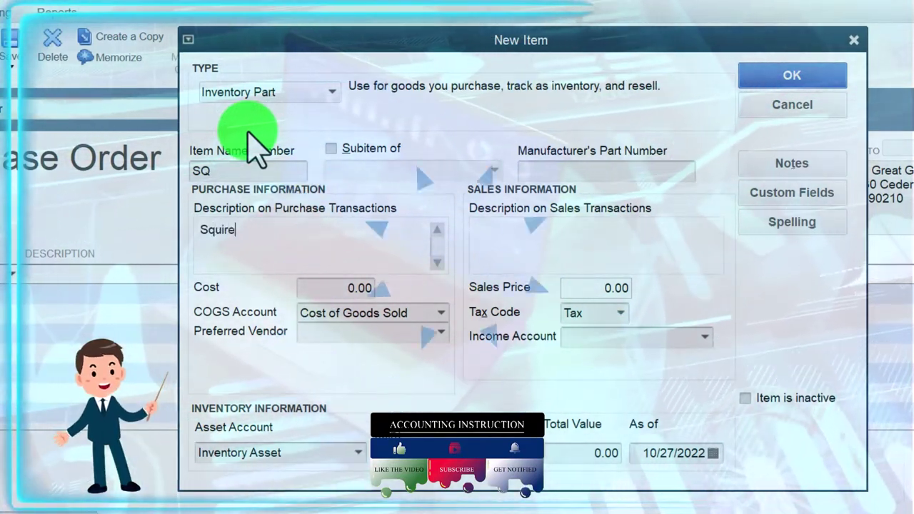
key("Tab")
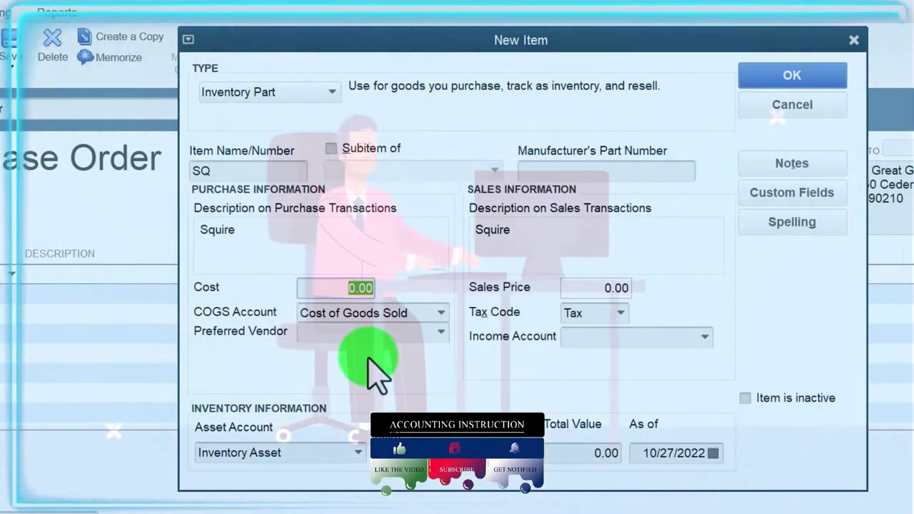
- Set the new item's cost to 168, its preferred vendor to Fender and its sales price to 244
type("168")
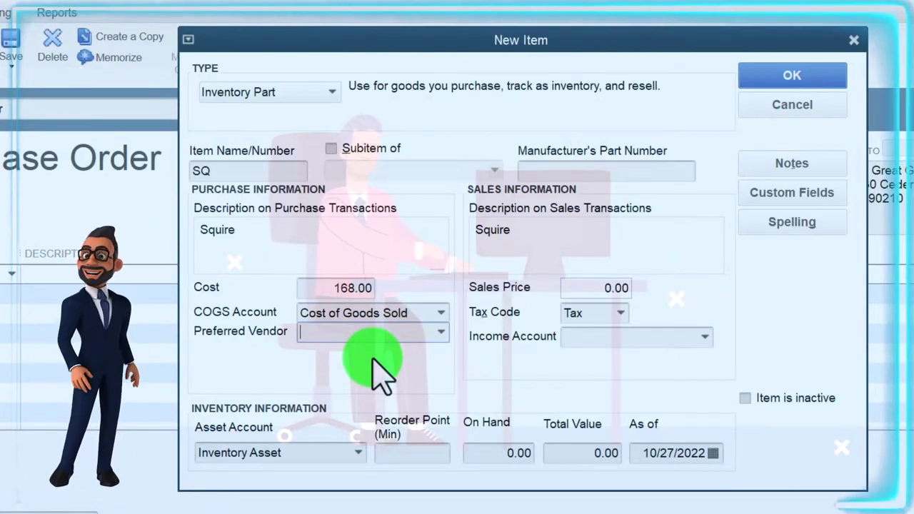
type("Fender")
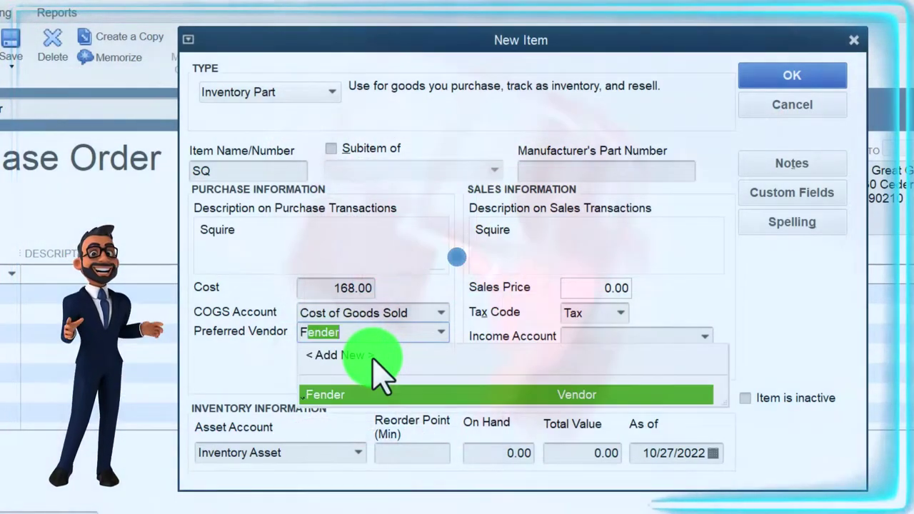
key("Tab")
key("Tab")
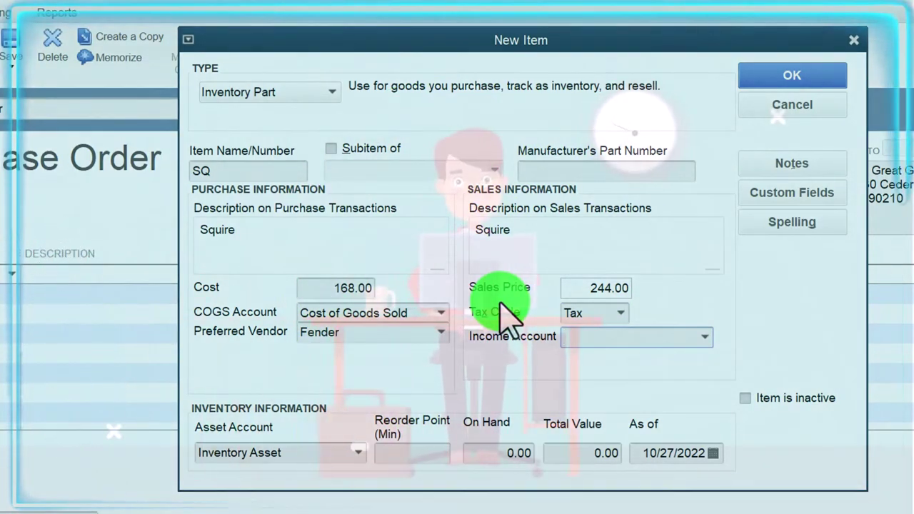
- Set the new item's income account to Sales, keep the inventory information defaults and save the item
type("s")
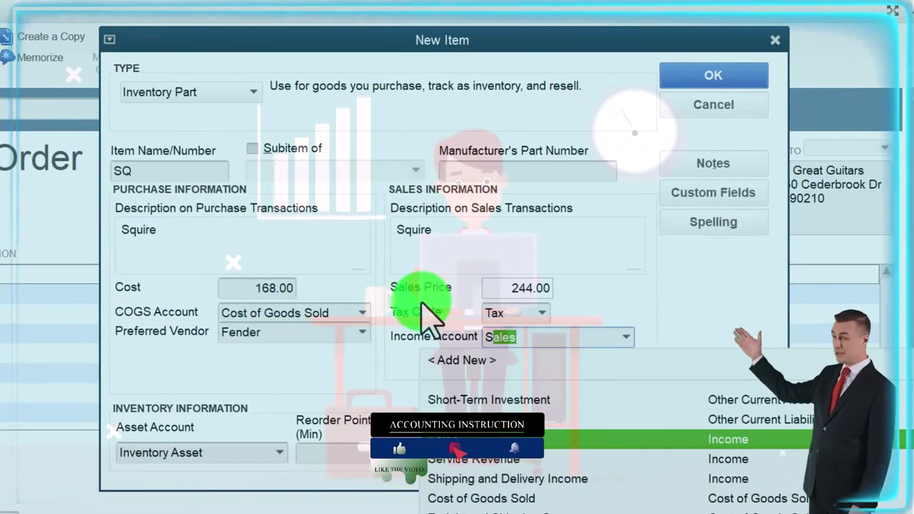
key("Tab")
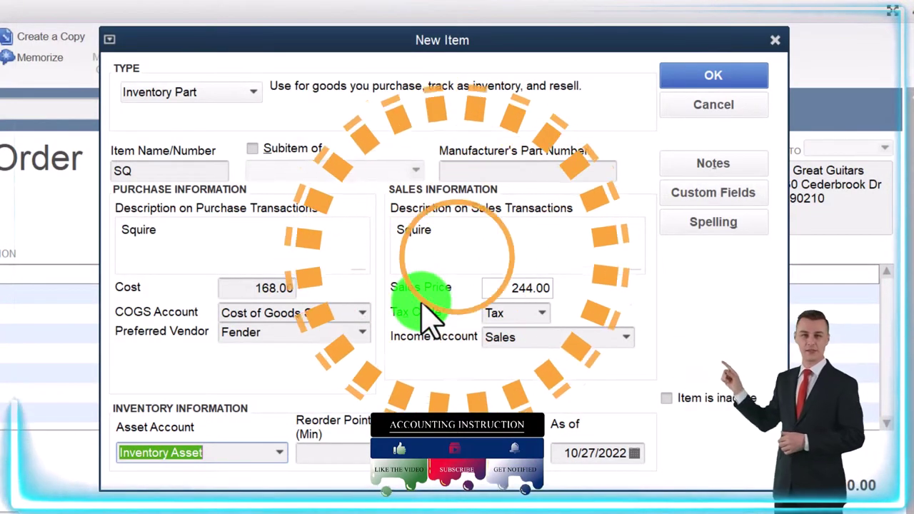
key("Tab")
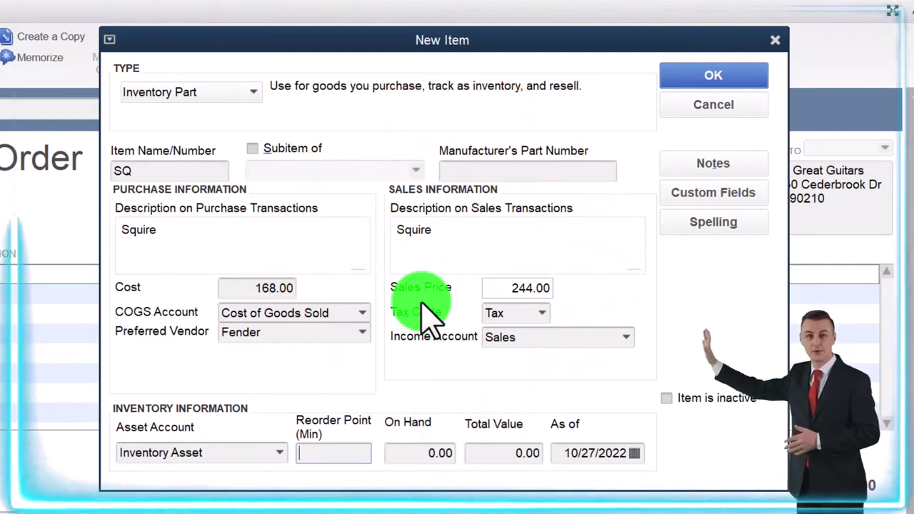
key("Tab")
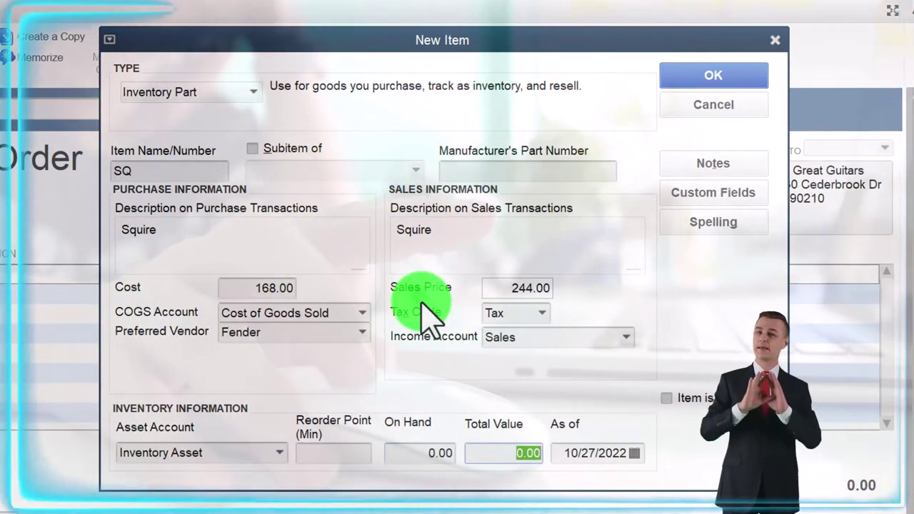
key("Tab")
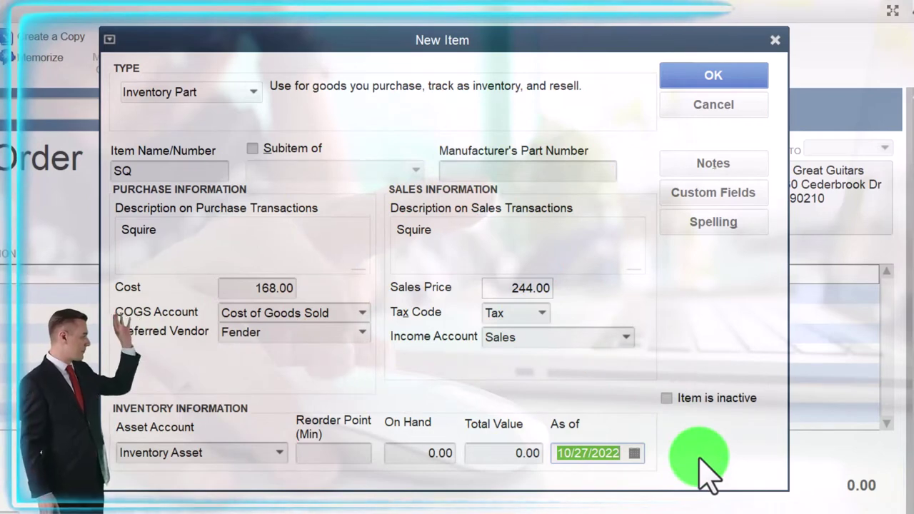
left_click(719, 77)
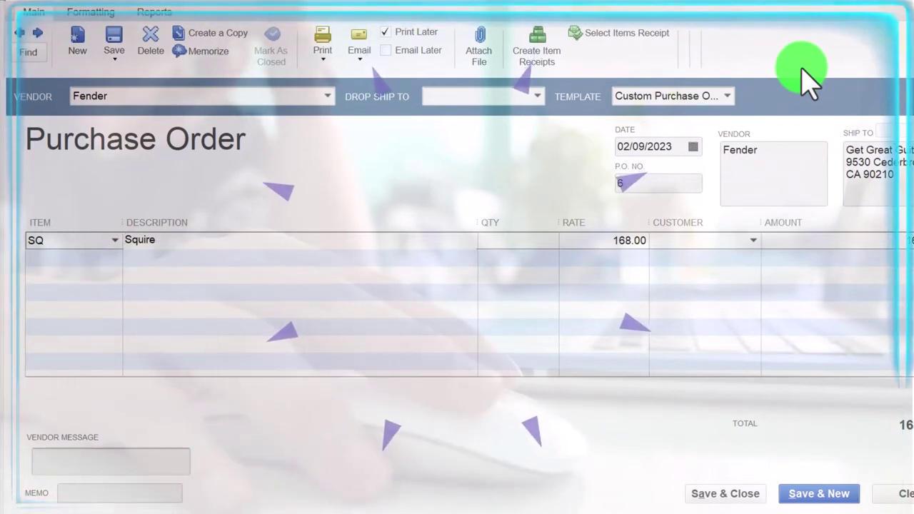
- Set the quantity of the SQ line on the purchase order to 20
left_click(533, 254)
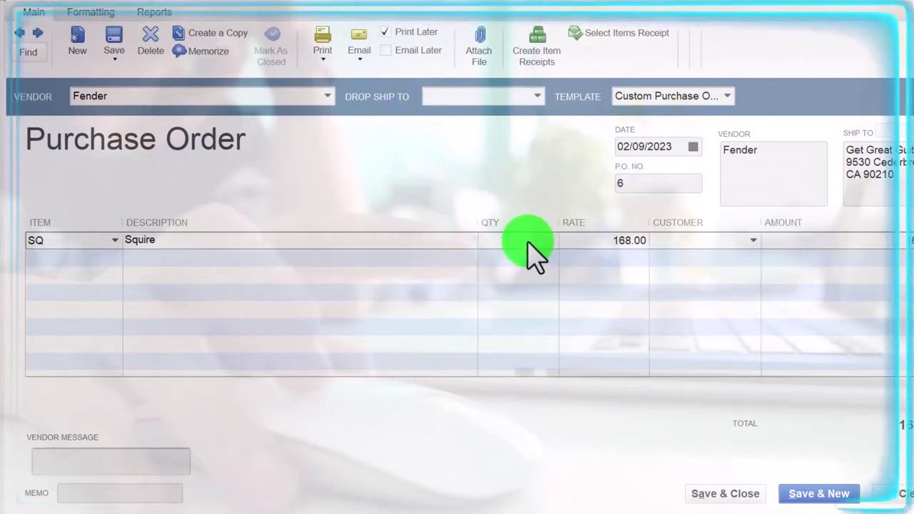
type("20")
key("Tab")
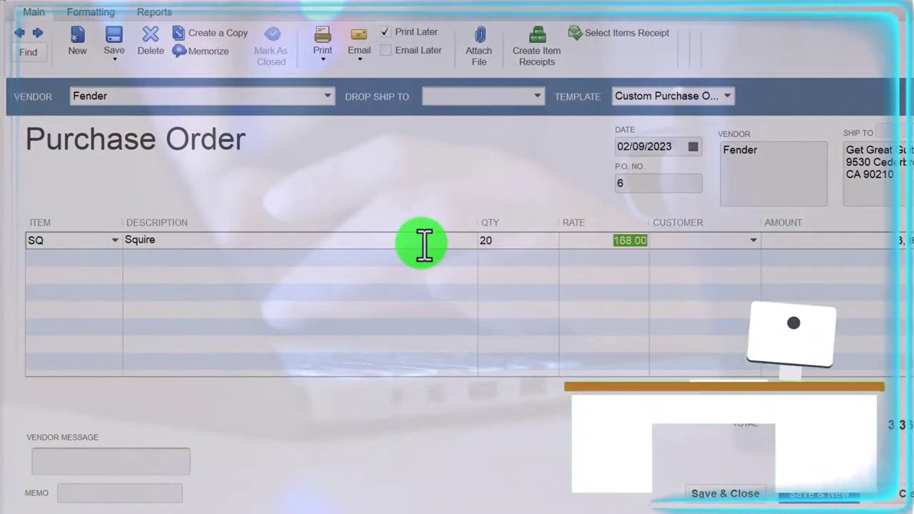
- Assign the SQ line to New Music Stuff, quick-adding it as a new customer, and save and close the purchase order
key("Tab")
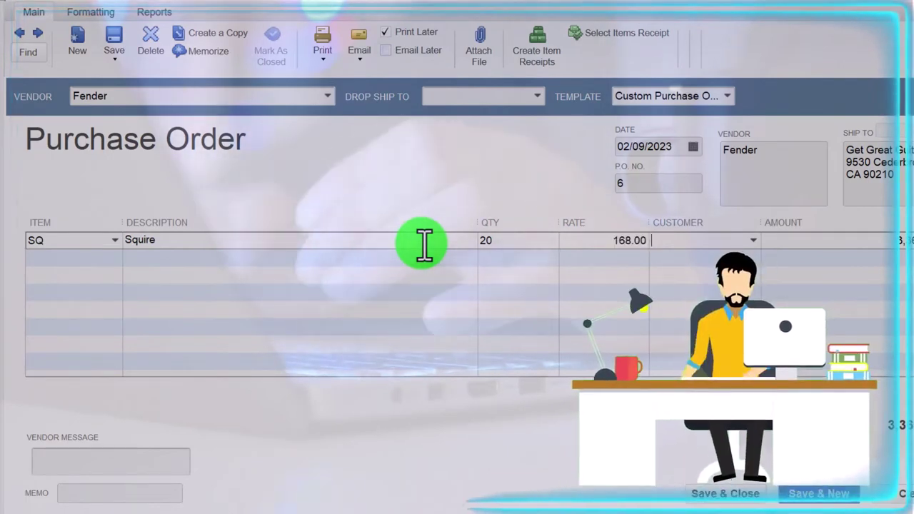
type("New Music Stuff")
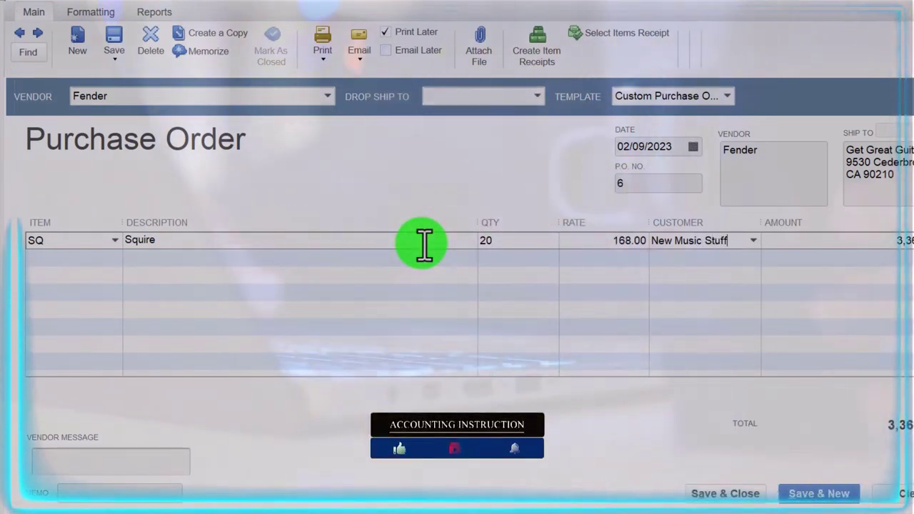
key("Tab")
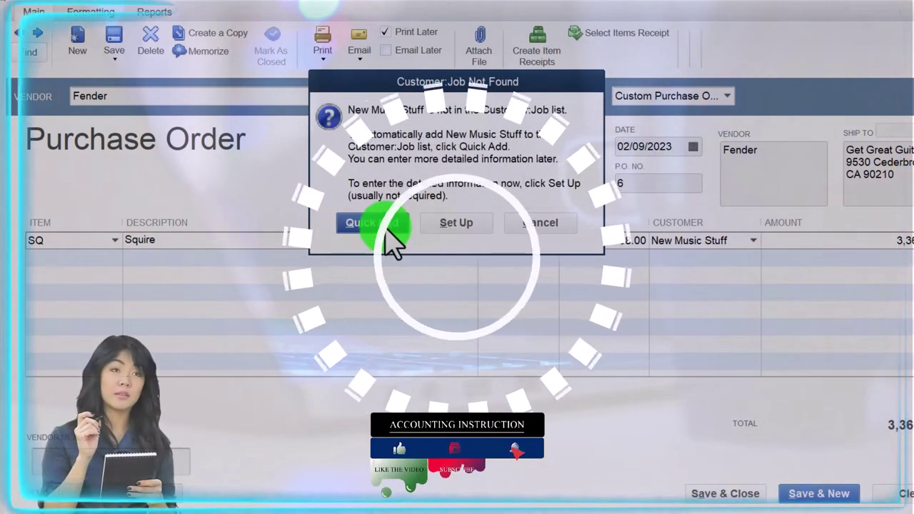
left_click(372, 223)
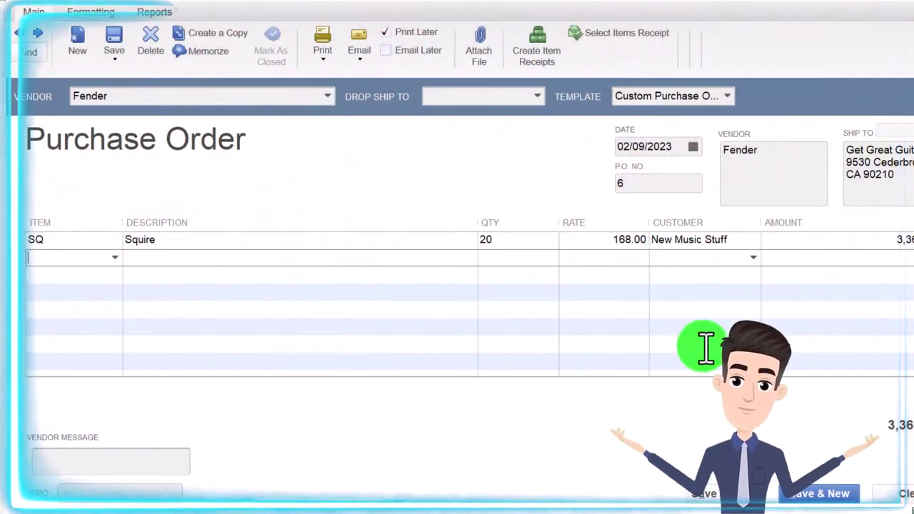
left_click(725, 486)
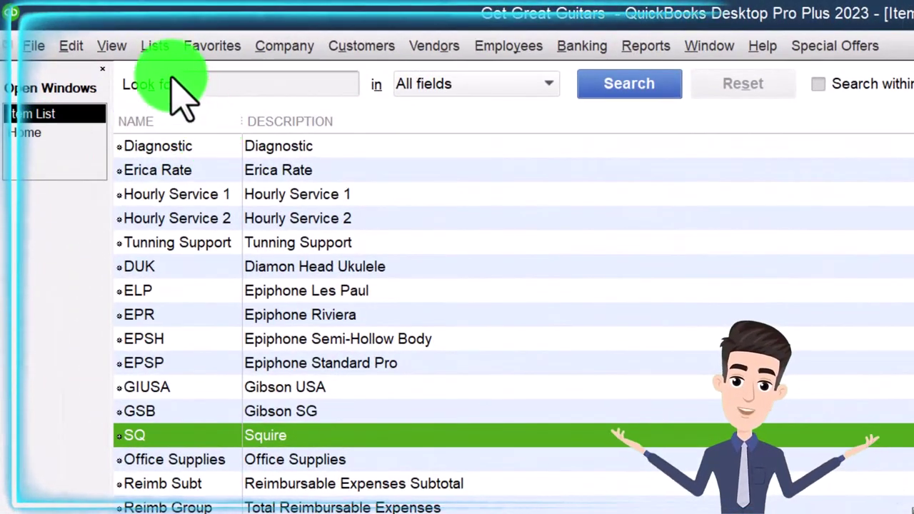
- Look over the SQ item in the Item List and return to the Home page
left_click(156, 48)
left_click(171, 95)
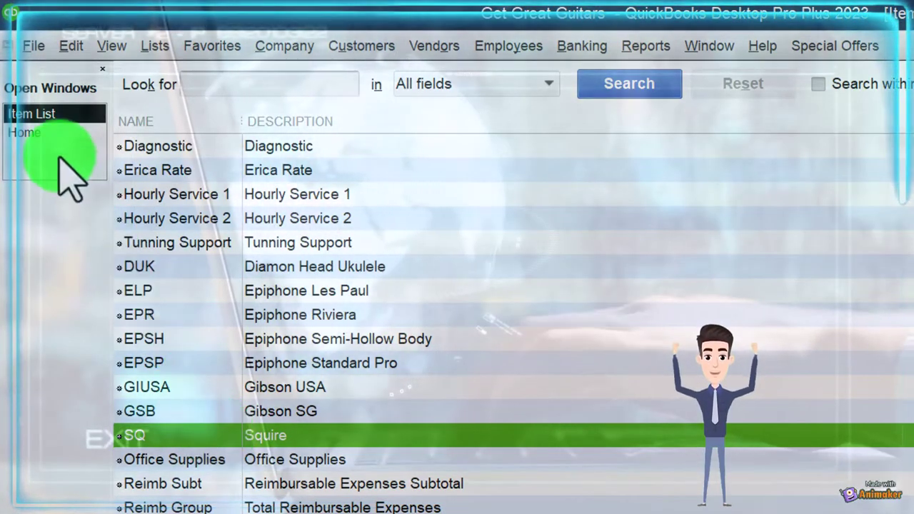
left_click(64, 133)
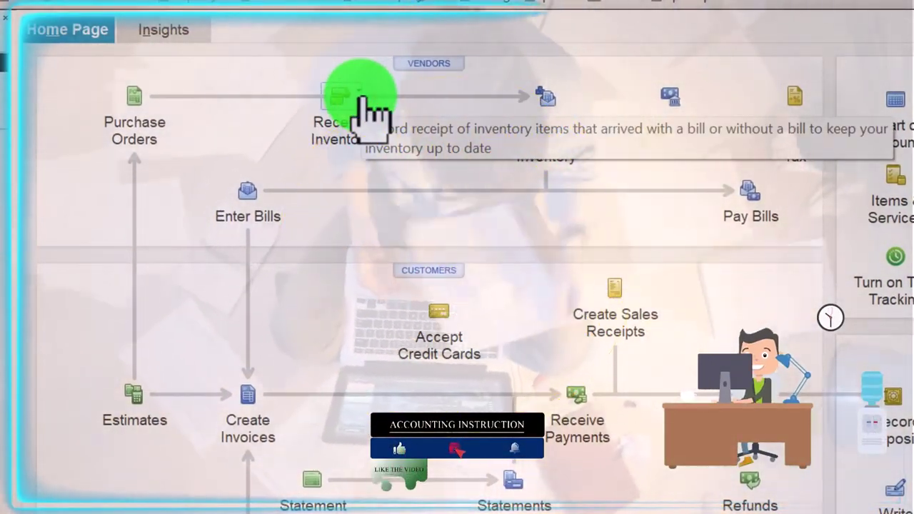
- Start a bill for inventory received from Fender, decline receiving against its open purchase orders, and close the bill without recording it
left_click(363, 108)
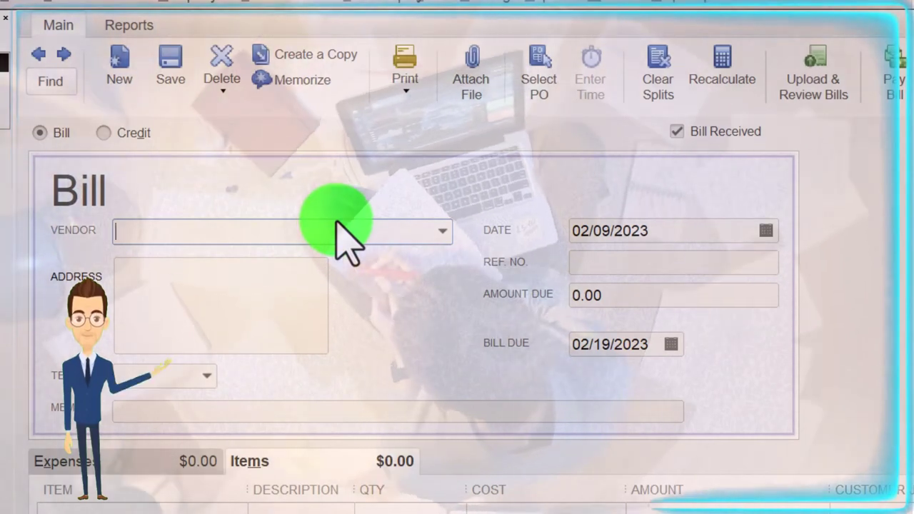
type("Fender")
key("Tab")
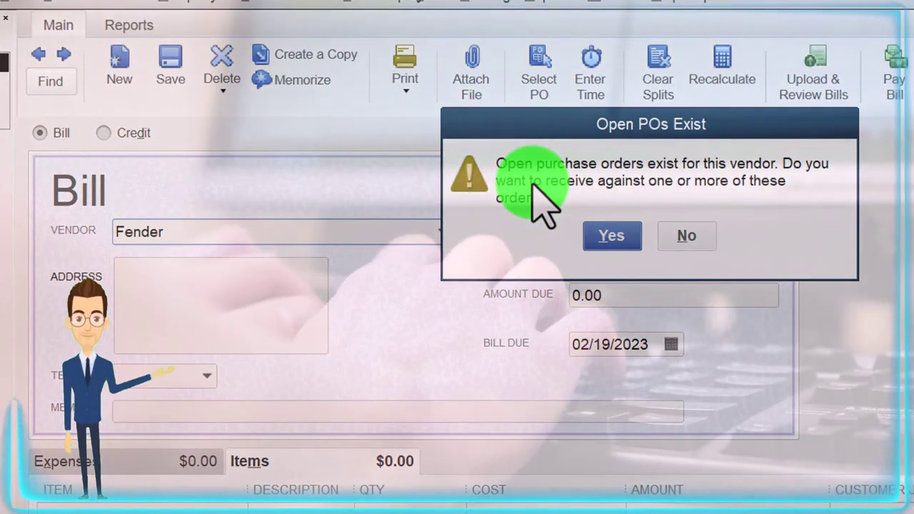
left_click(700, 238)
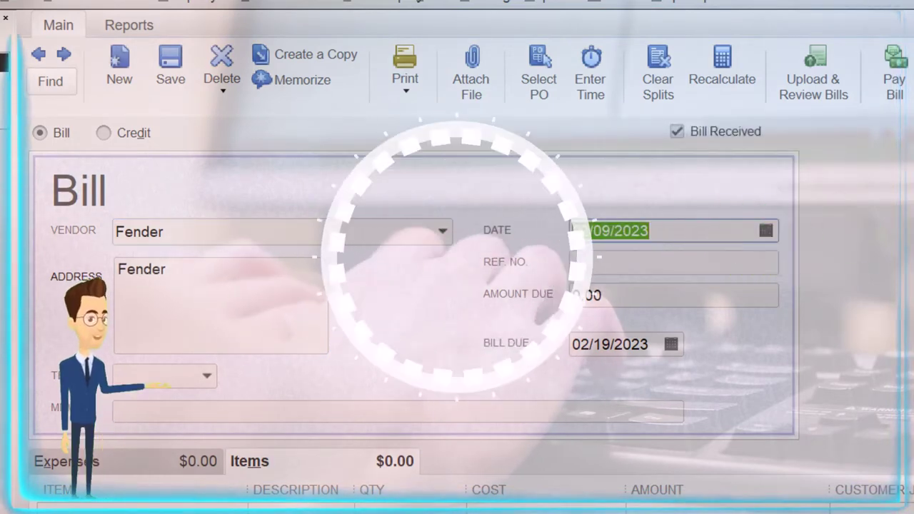
key("Escape")
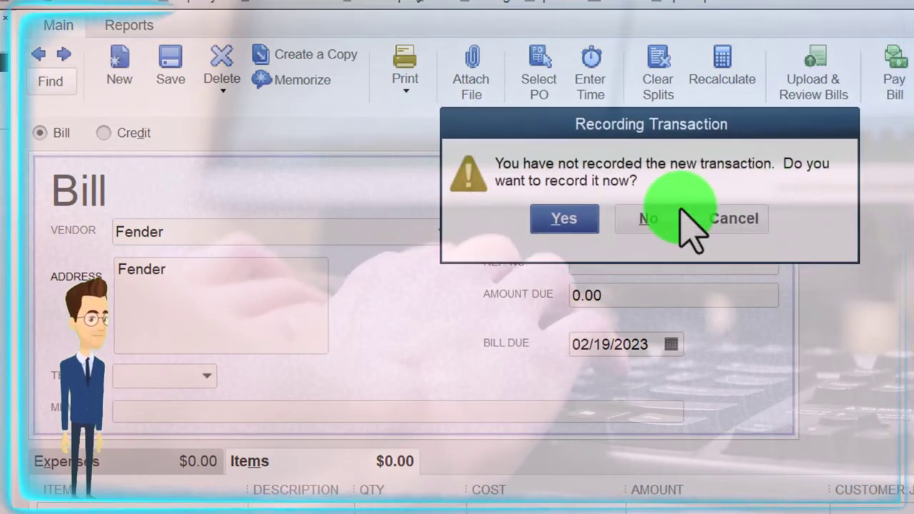
left_click(647, 217)
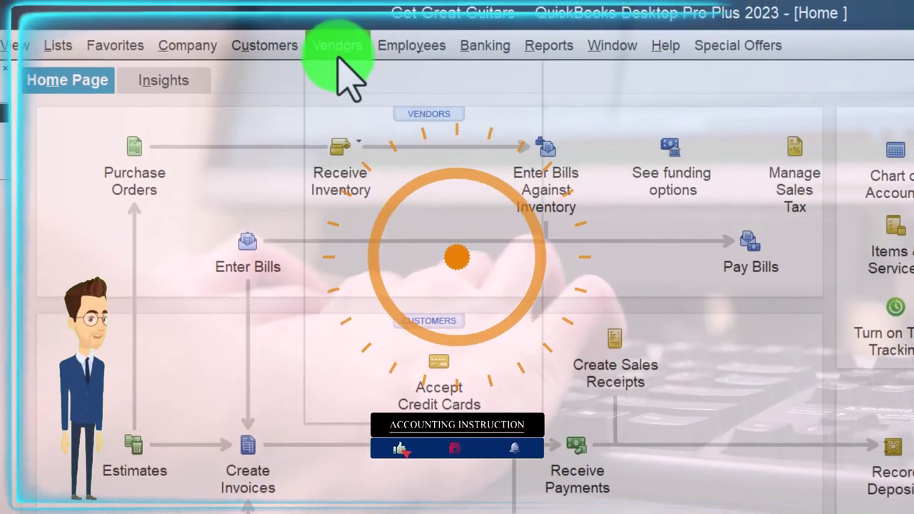
- View Fender's transactions in the Vendor Center, showing all transaction types and all dates
left_click(337, 46)
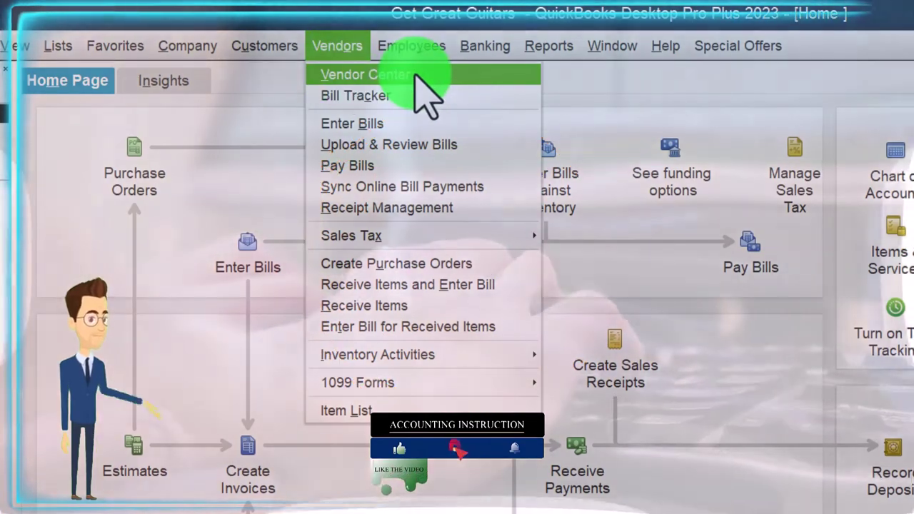
left_click(412, 74)
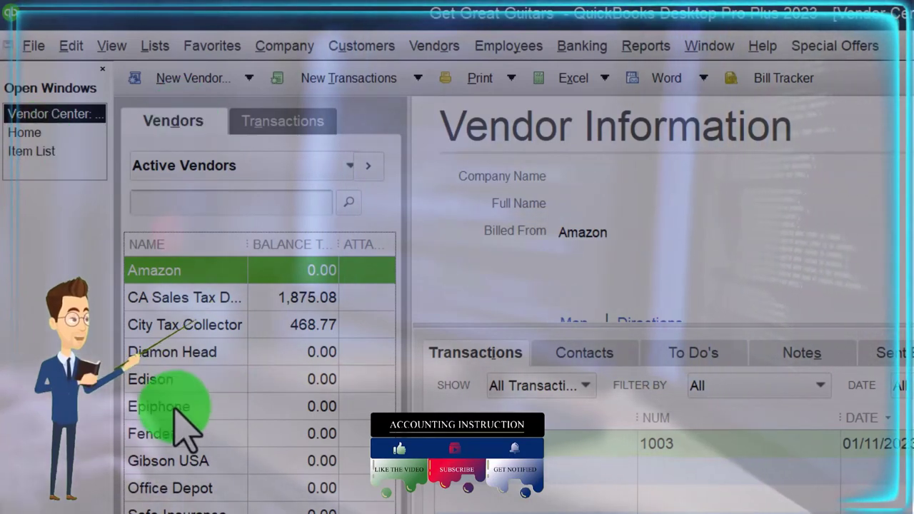
left_click(146, 436)
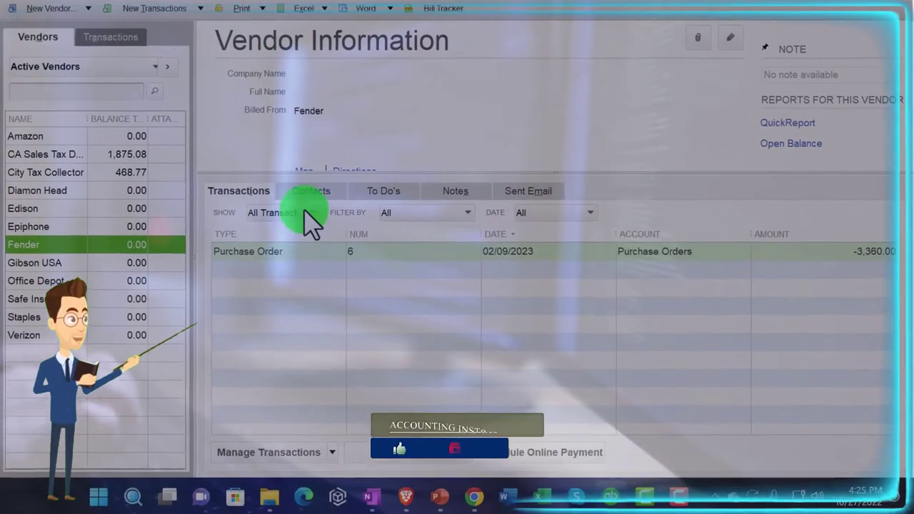
left_click(313, 223)
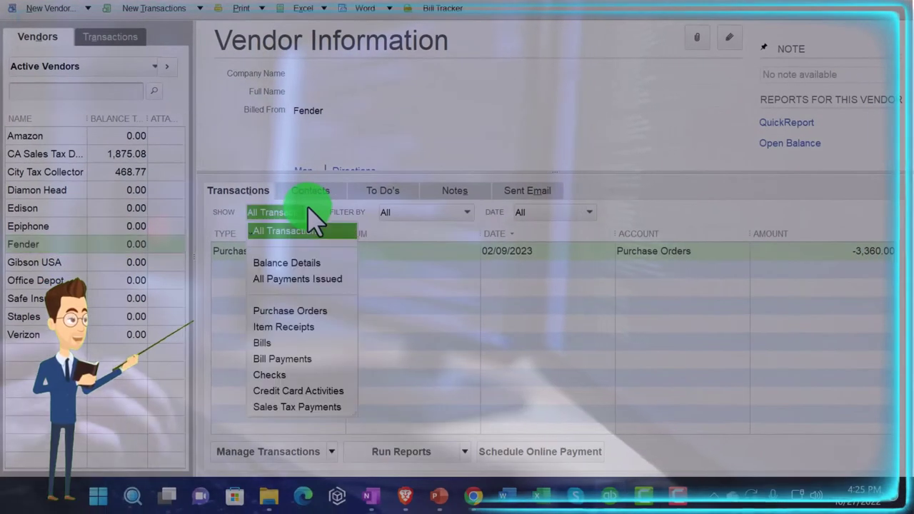
left_click(556, 212)
left_click(556, 212)
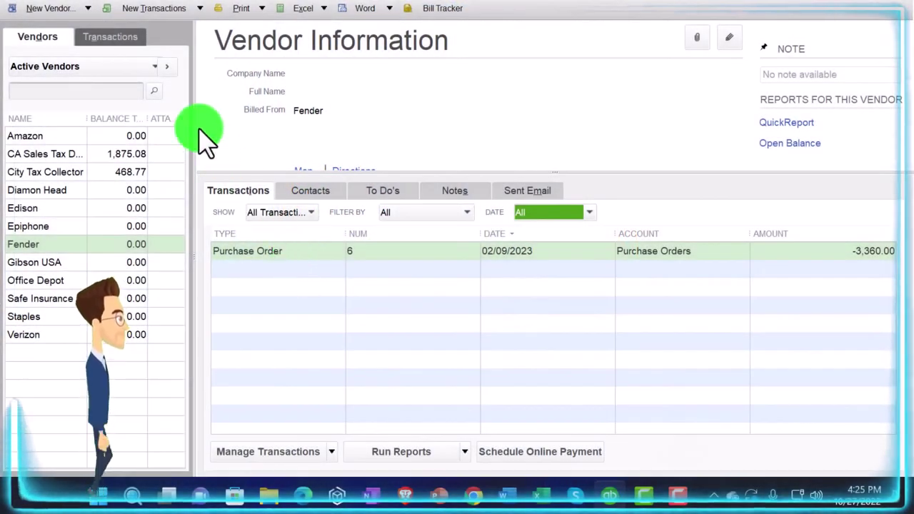
- List purchase orders across all vendors in the Vendor Center and filter them to open purchase orders only
left_click(110, 40)
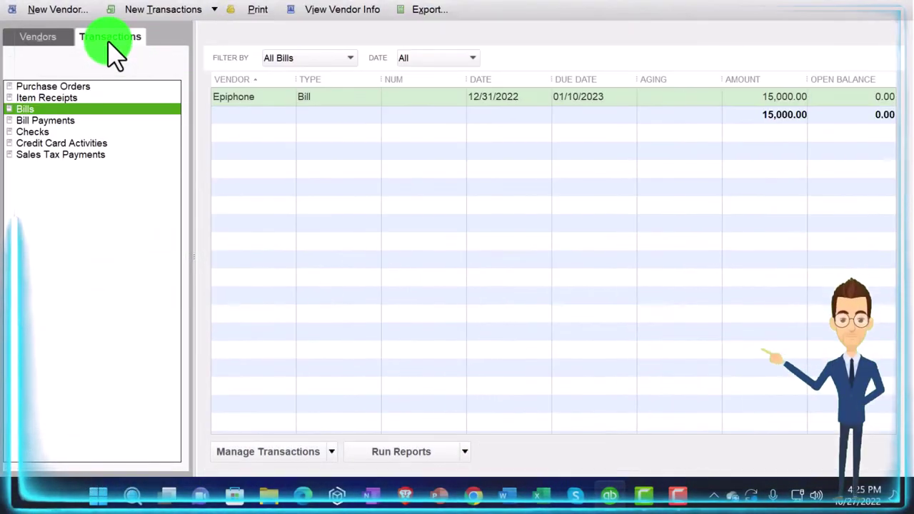
left_click(29, 87)
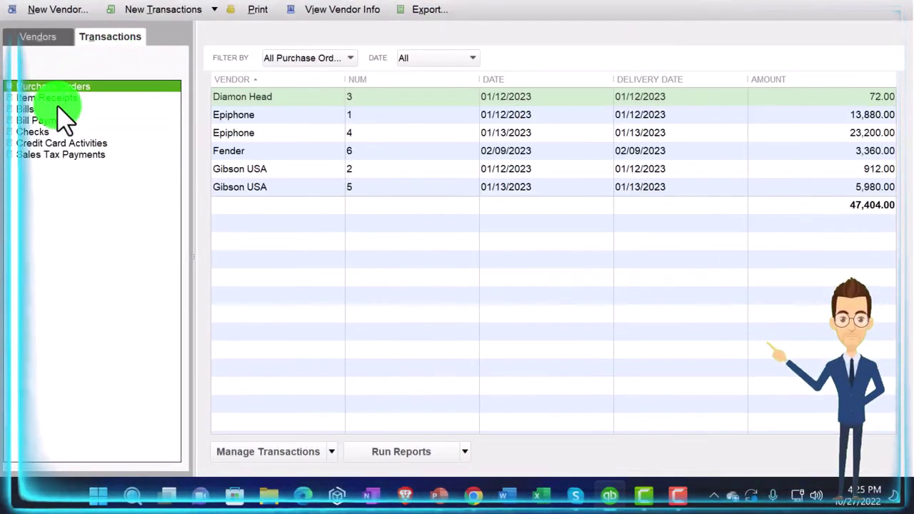
left_click(348, 58)
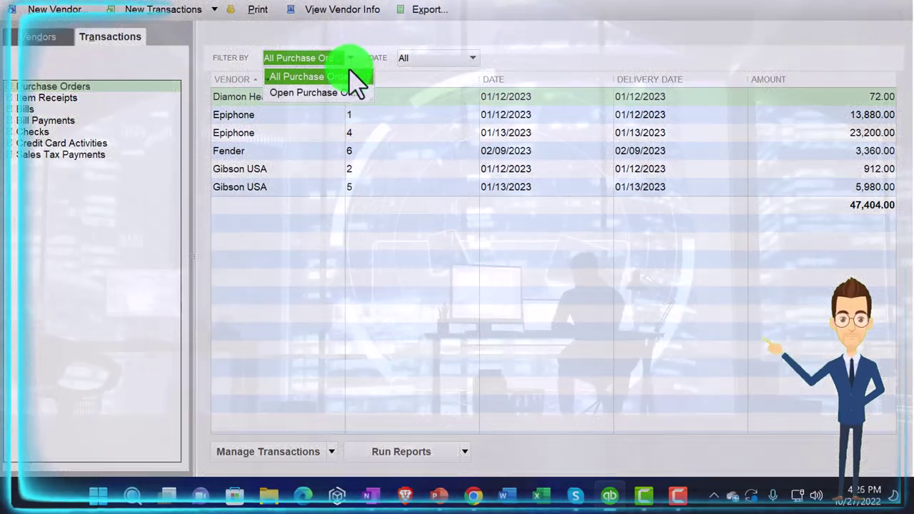
left_click(317, 93)
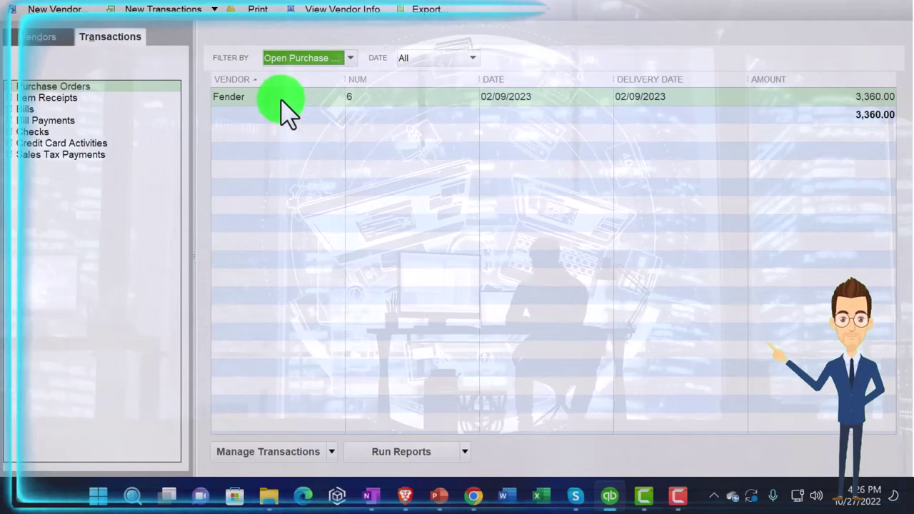
- Open the Fender purchase order from the list to review it, and close both it and the Vendor Center
double_click(282, 98)
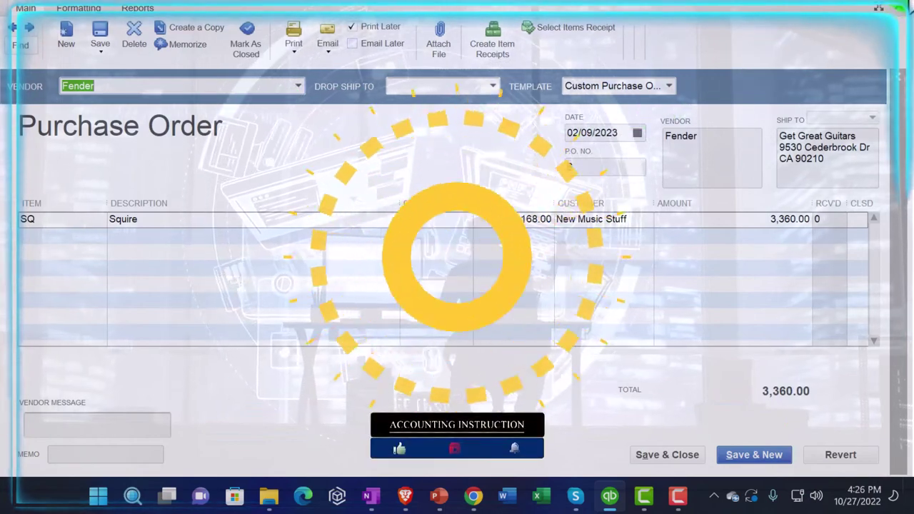
key("Escape")
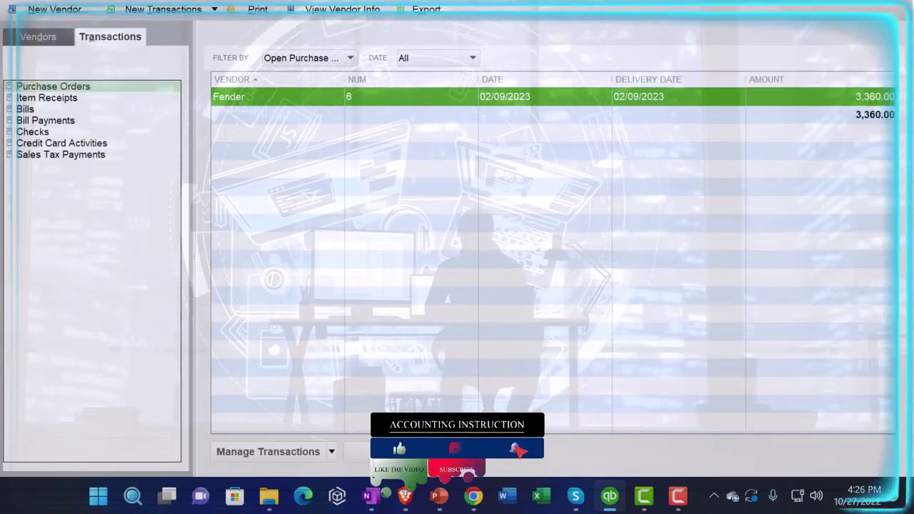
key("Escape")
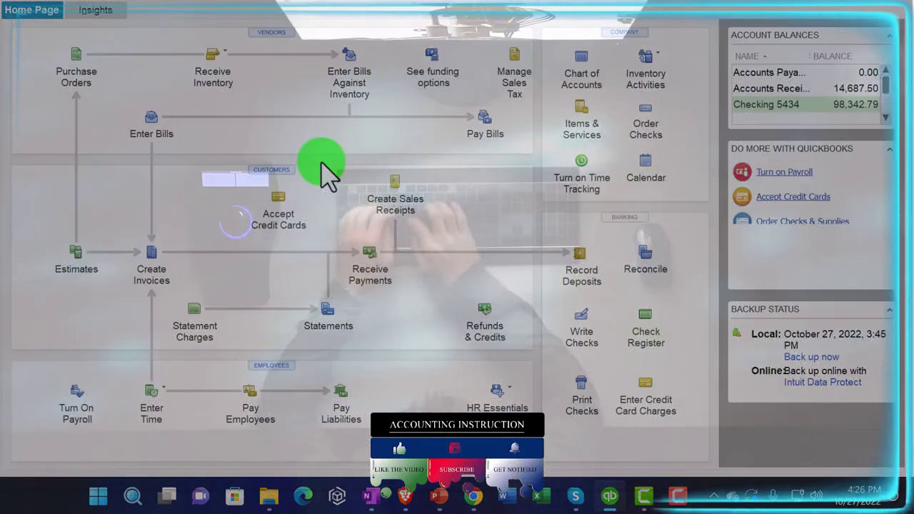